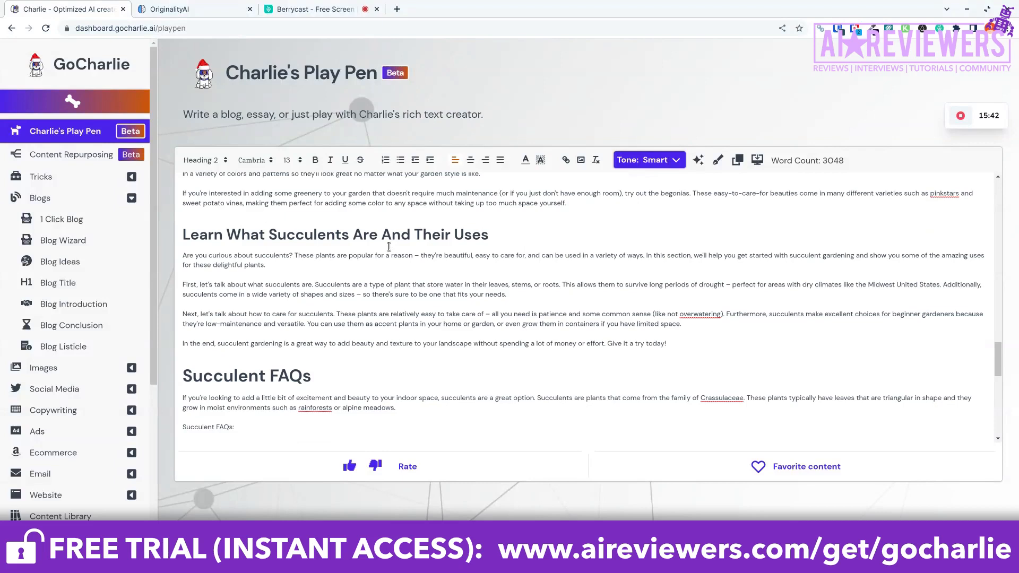
# Review the "Learn What Succulents Are And Their Uses" and "Succulent FAQs" sections of the generated article for wording and repeated content.
pyautogui.moveTo(265, 234); pyautogui.dragTo(368, 237)
pyautogui.click(297, 256)
pyautogui.scroll(-1, 648, 259)
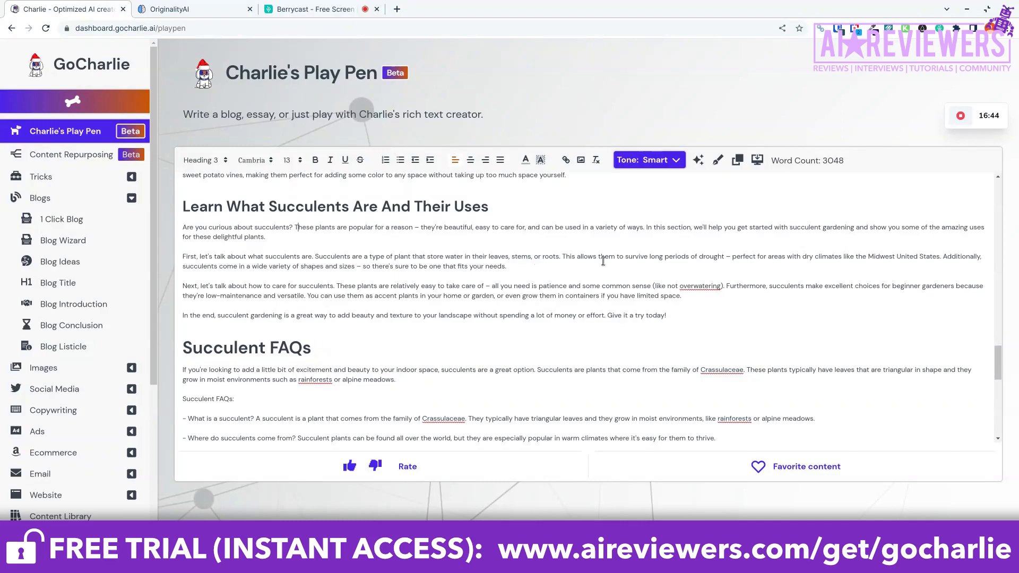
pyautogui.scroll(-1, 600, 262)
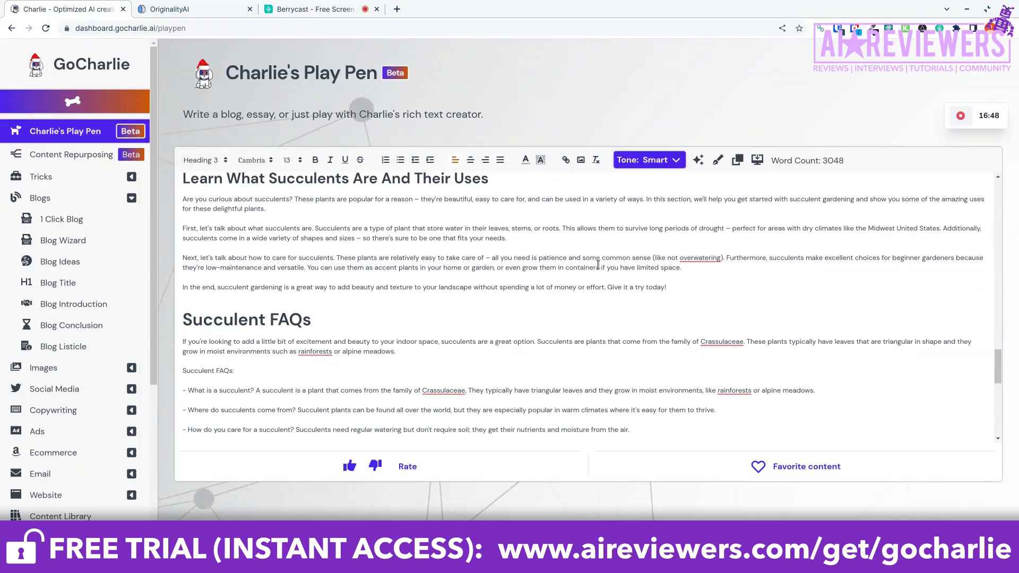
pyautogui.scroll(-1, 525, 293)
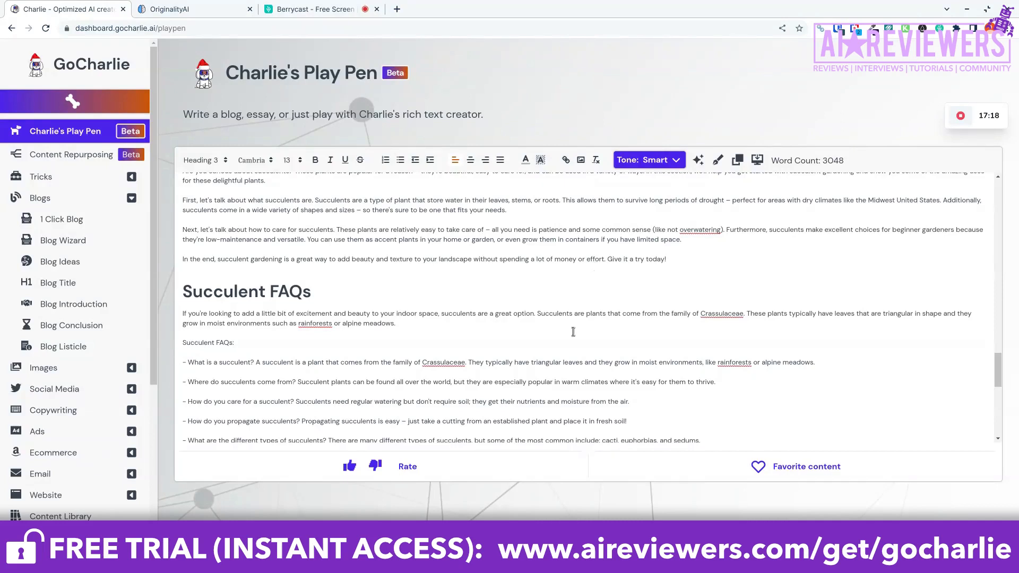
pyautogui.scroll(-1, 573, 331)
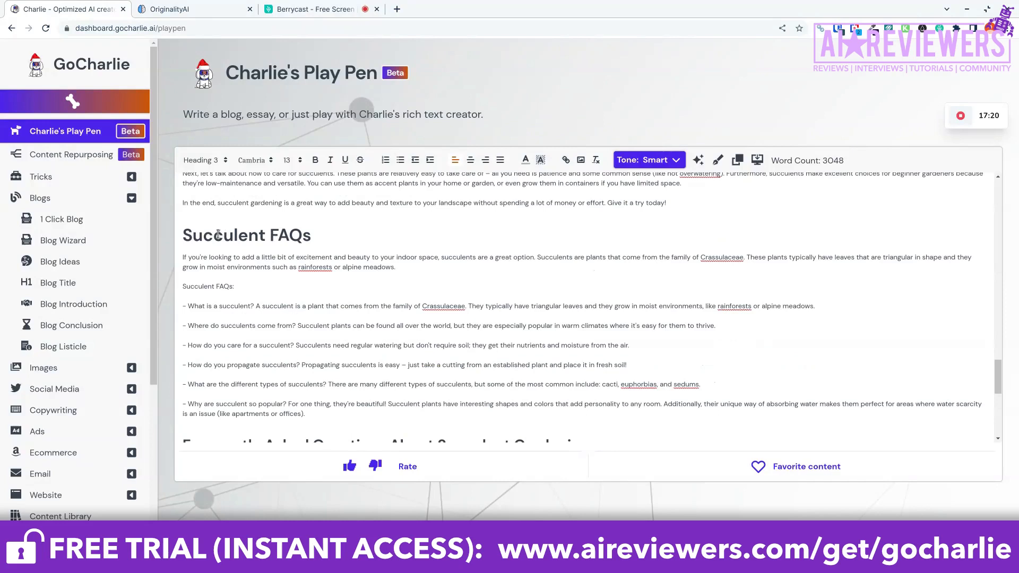
pyautogui.moveTo(213, 235); pyautogui.dragTo(302, 237)
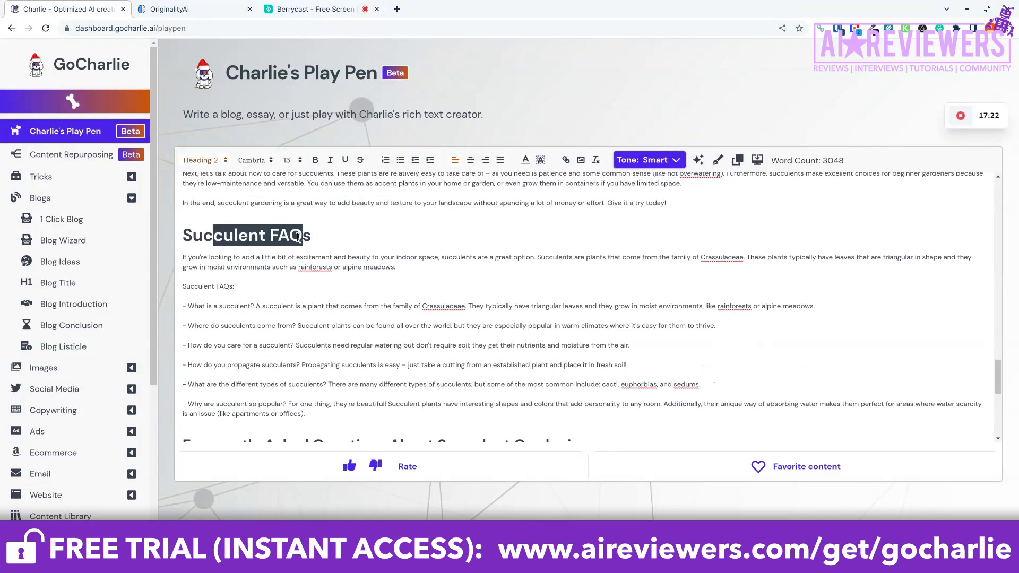
pyautogui.click(287, 238)
pyautogui.scroll(-1, 227, 267)
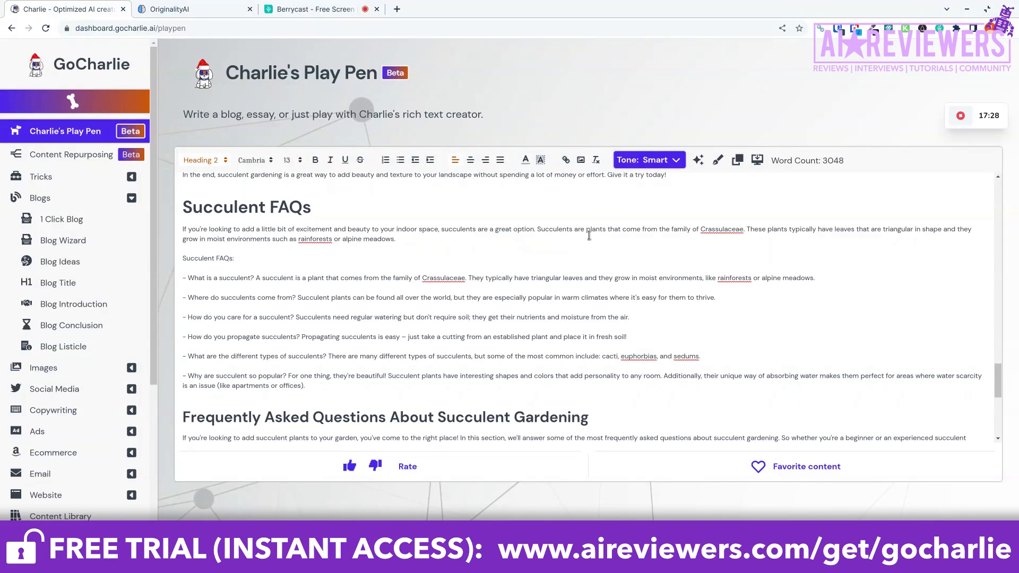
pyautogui.scroll(-1, 618, 235)
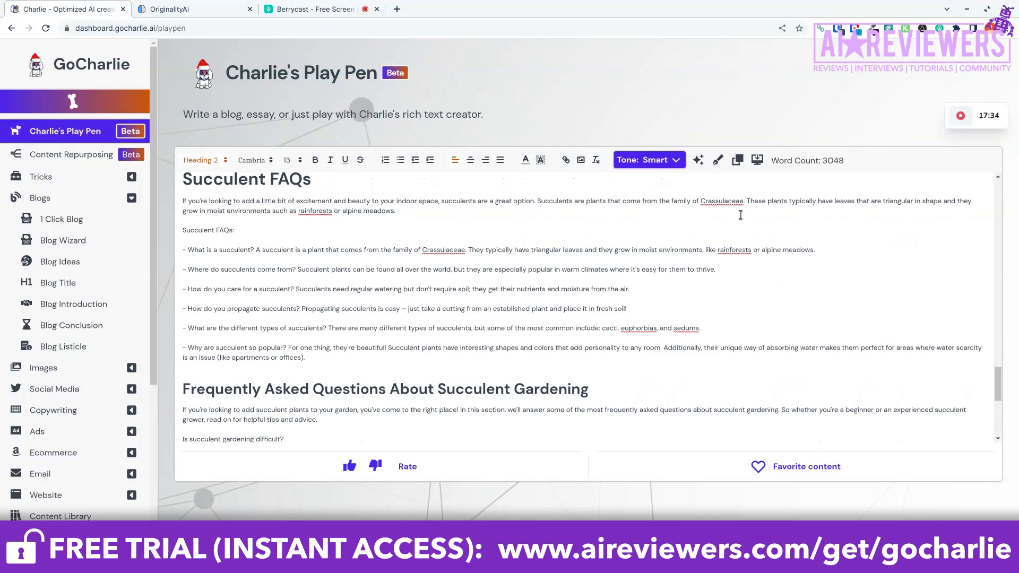
pyautogui.doubleClick(710, 201)
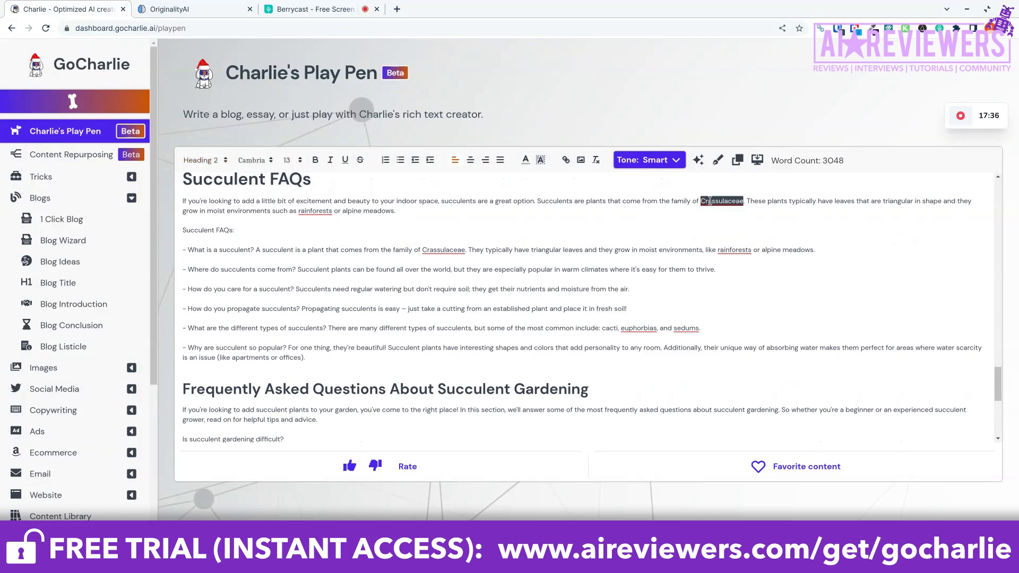
pyautogui.tripleClick(727, 201)
pyautogui.click(726, 201)
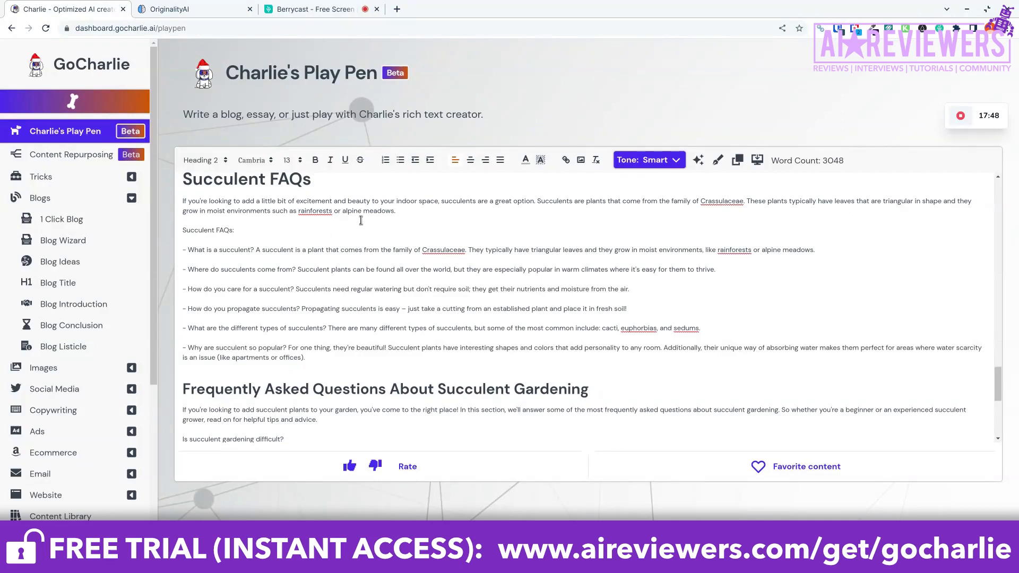
pyautogui.moveTo(234, 230); pyautogui.dragTo(183, 228)
pyautogui.click(251, 253)
pyautogui.scroll(-1, 397, 357)
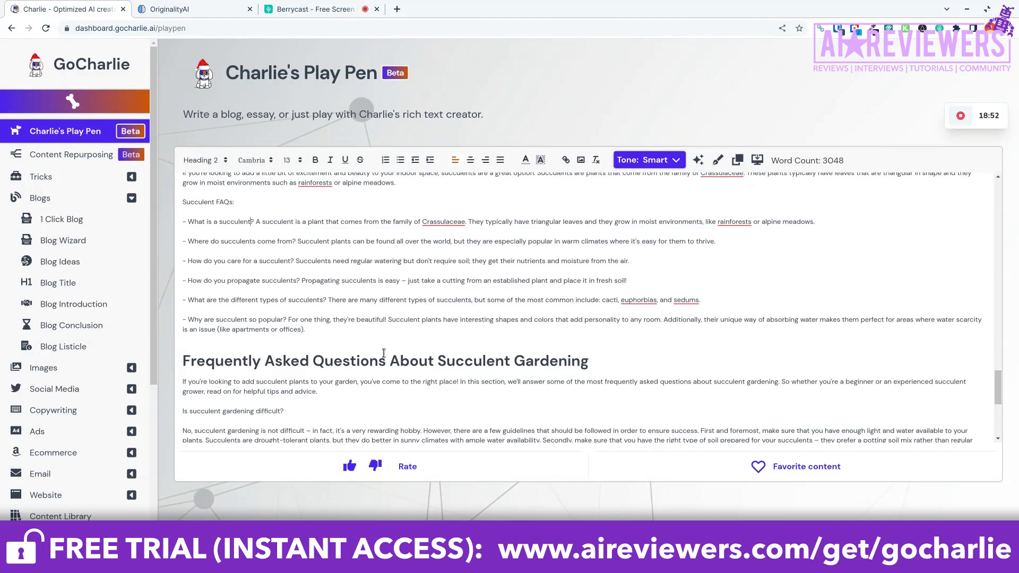
# Compare the "Frequently Asked Questions About Succulent Gardening" section with the preceding FAQs and read its introduction, questions and answers.
pyautogui.scroll(-3, 356, 349)
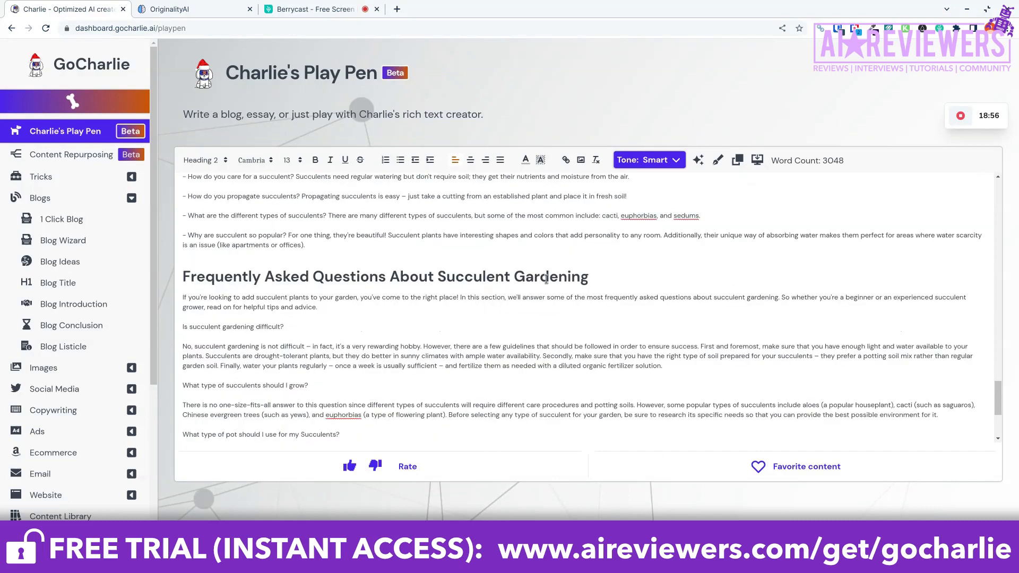
pyautogui.scroll(5, 547, 280)
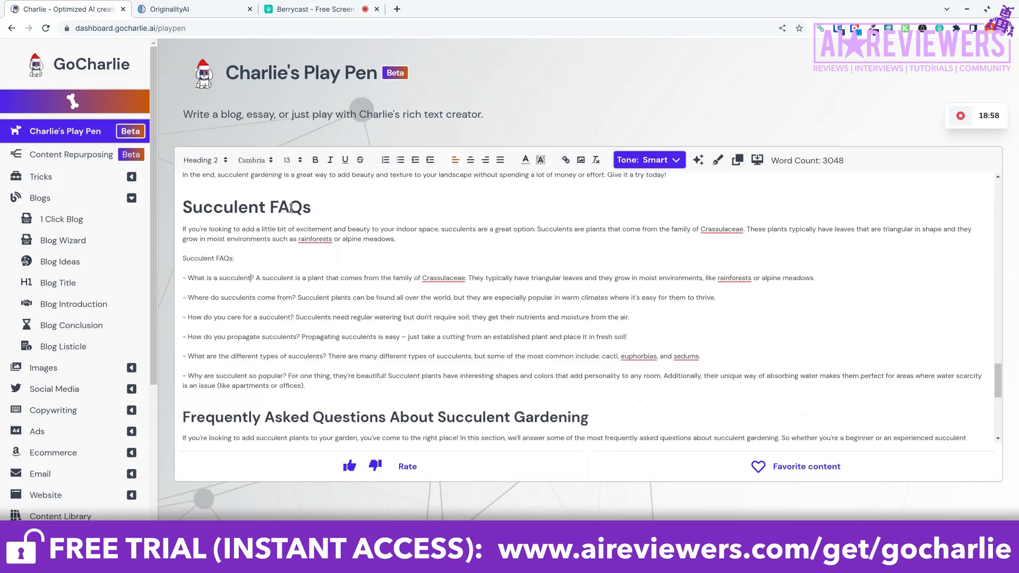
pyautogui.scroll(-4, 309, 302)
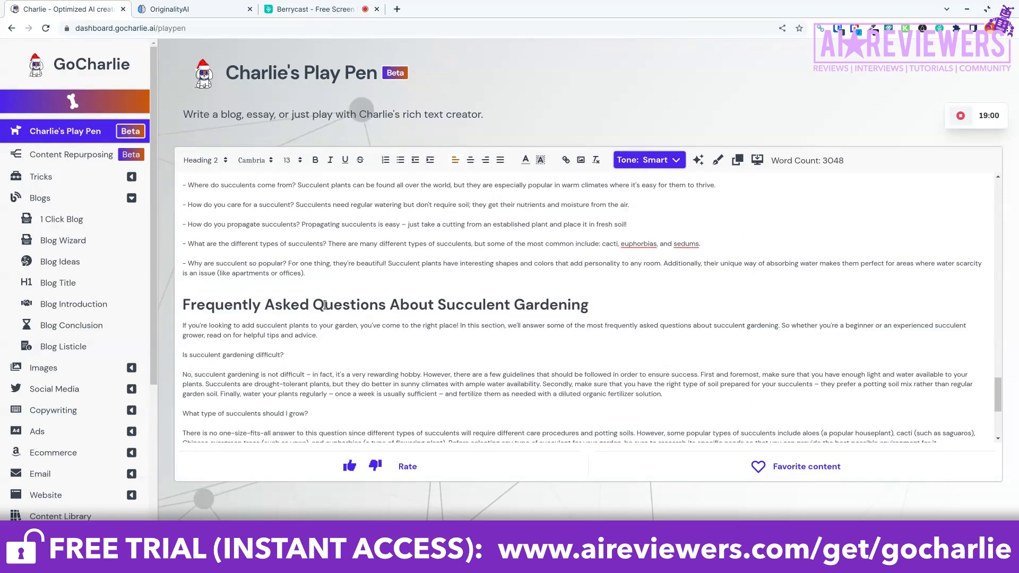
pyautogui.scroll(-1, 298, 317)
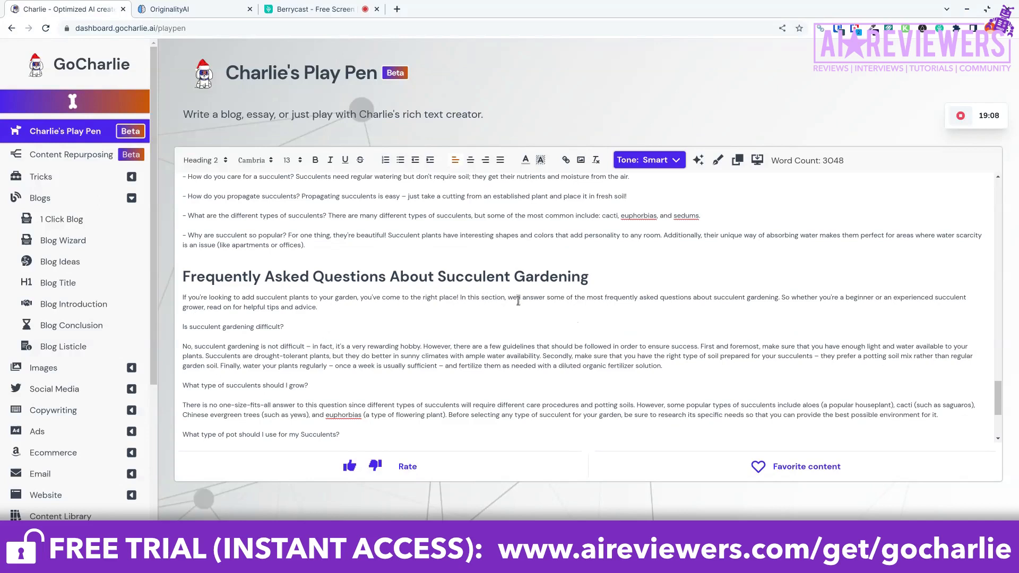
pyautogui.scroll(-1, 466, 329)
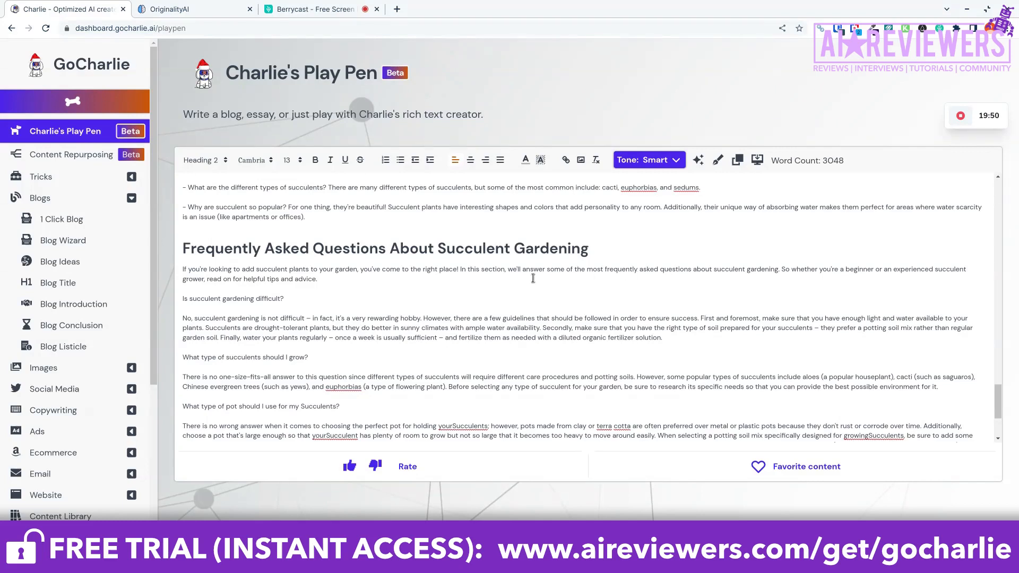
pyautogui.moveTo(509, 269); pyautogui.dragTo(625, 270)
pyautogui.click(627, 269)
pyautogui.scroll(-3, 279, 314)
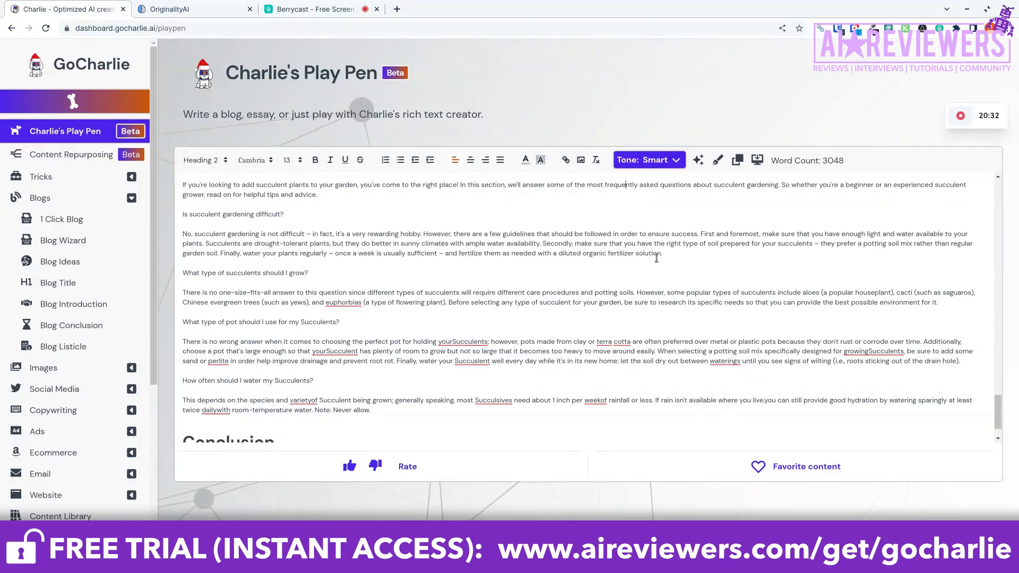
pyautogui.moveTo(189, 273); pyautogui.dragTo(305, 273)
pyautogui.click(296, 284)
pyautogui.scroll(-1, 237, 301)
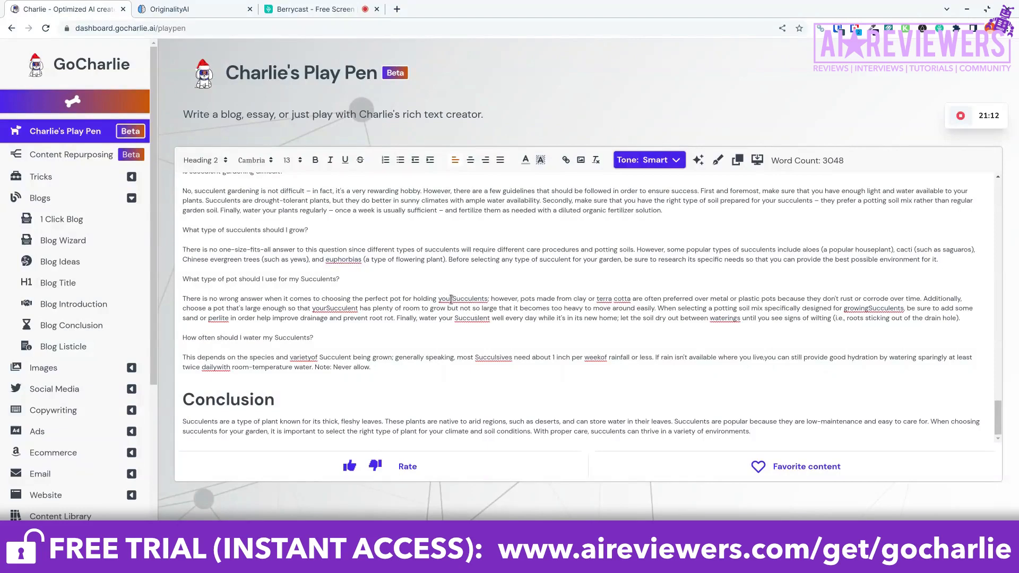
# Insert the missing word "to" after "in order" in the answer about which pot to use for succulents.
pyautogui.moveTo(441, 298); pyautogui.dragTo(488, 299)
pyautogui.click(481, 300)
pyautogui.click(254, 318)
pyautogui.write('to')
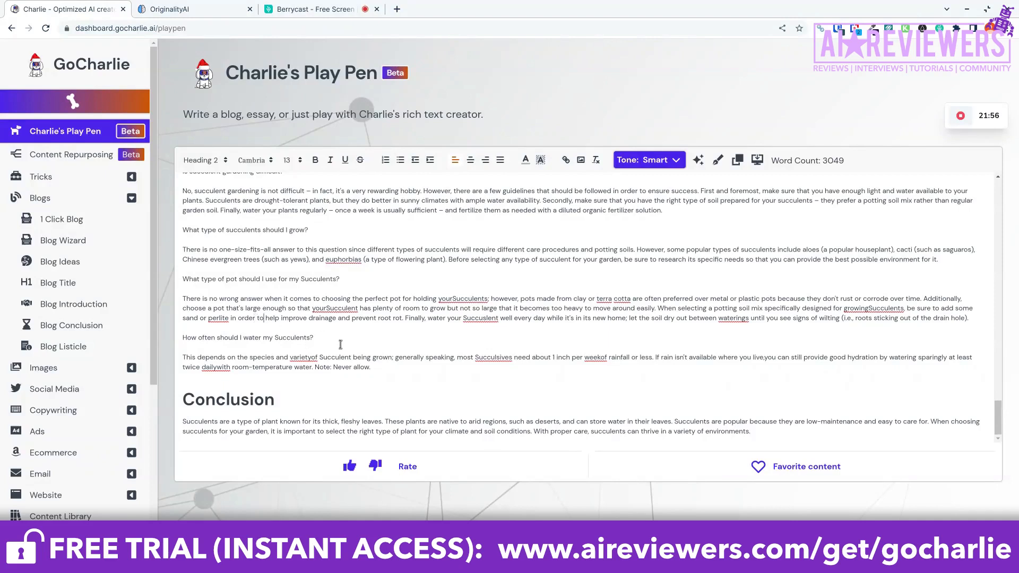
# Proofread the watering advice in the last two FAQ answers and the Conclusion for factual, spacing and wording errors.
pyautogui.click(487, 328)
pyautogui.moveTo(498, 318); pyautogui.dragTo(546, 319)
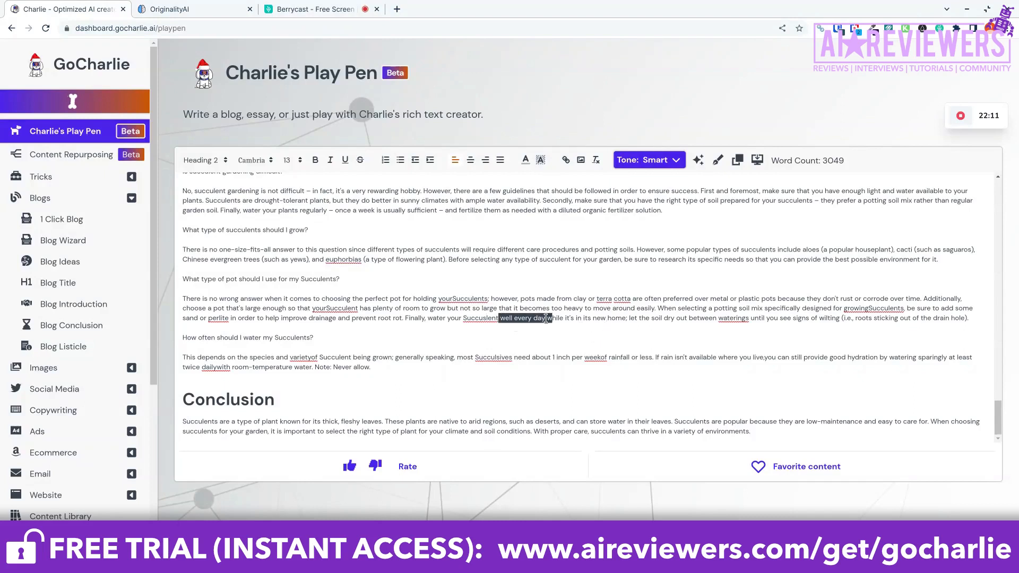
pyautogui.click(511, 318)
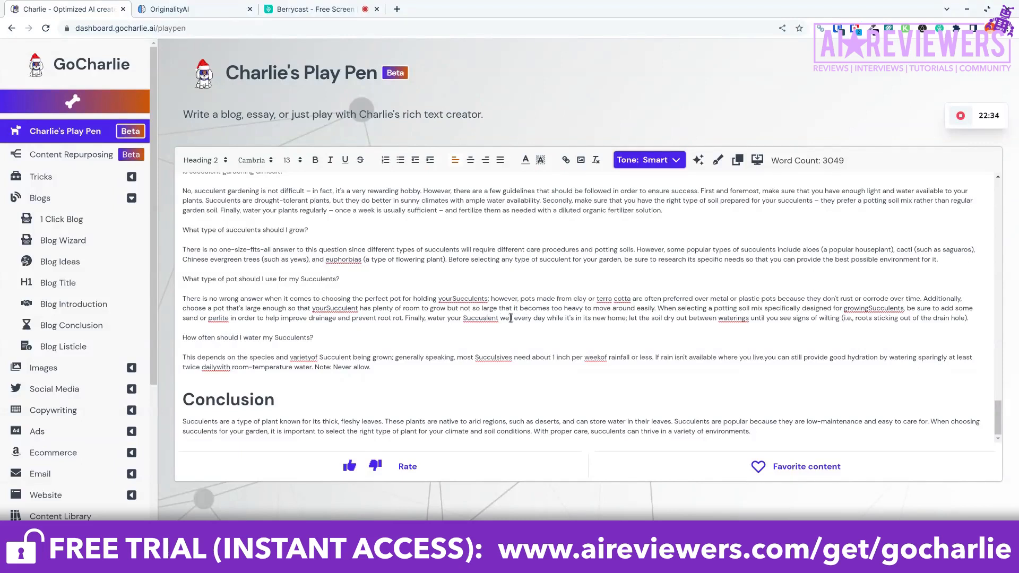
pyautogui.moveTo(501, 319); pyautogui.dragTo(547, 319)
pyautogui.click(547, 319)
pyautogui.moveTo(318, 358); pyautogui.dragTo(304, 360)
pyautogui.click(299, 358)
pyautogui.moveTo(336, 367)
pyautogui.mouseDown()
pyautogui.moveTo(371, 368)
pyautogui.moveTo(325, 367)
pyautogui.mouseUp()
pyautogui.click(372, 367)
pyautogui.click(339, 369)
pyautogui.doubleClick(271, 422)
pyautogui.doubleClick(209, 423)
pyautogui.click(281, 406)
# Copy the whole article into the Originality.AI content scan and run it with AI detection and plagiarism check.
pyautogui.click(738, 161)
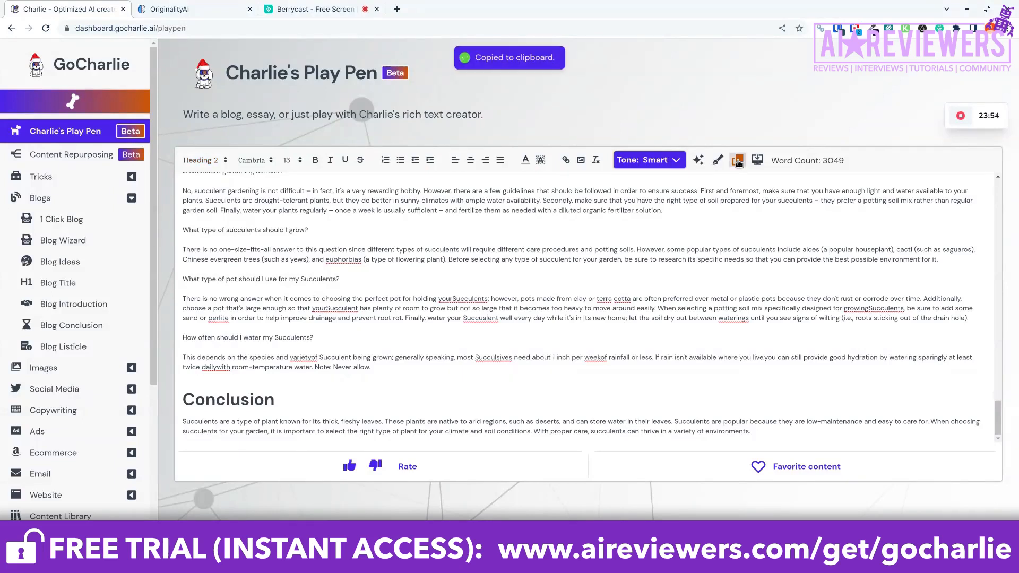
pyautogui.click(212, 11)
pyautogui.click(258, 191)
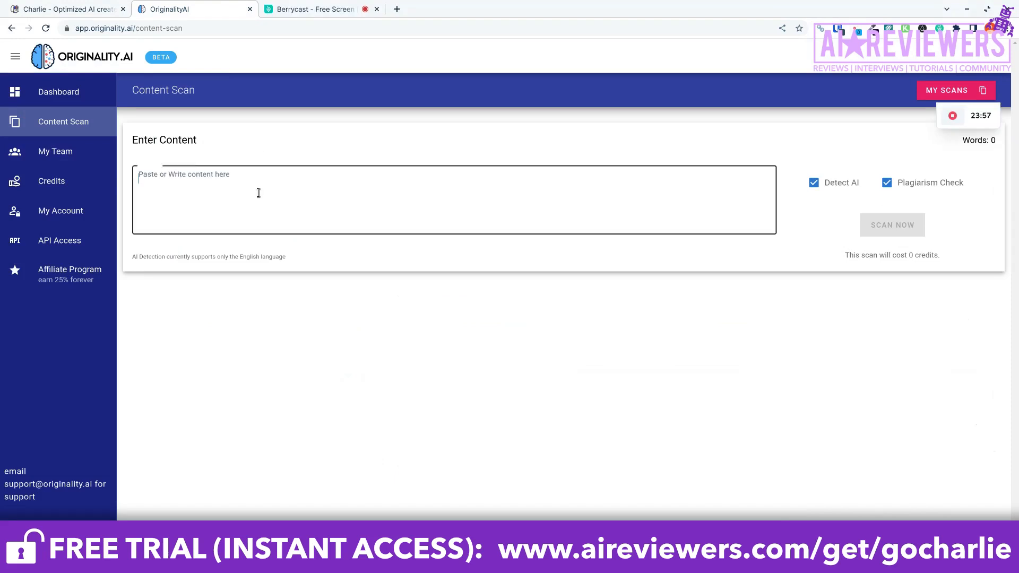
pyautogui.hotkey('ctrl', 'v')
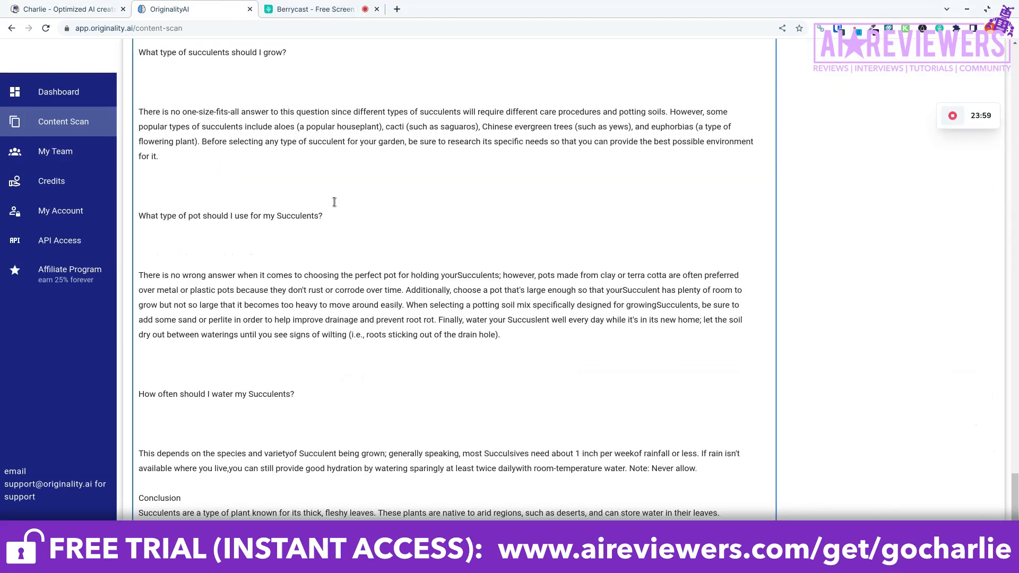
pyautogui.scroll(-2, 573, 326)
pyautogui.click(168, 488)
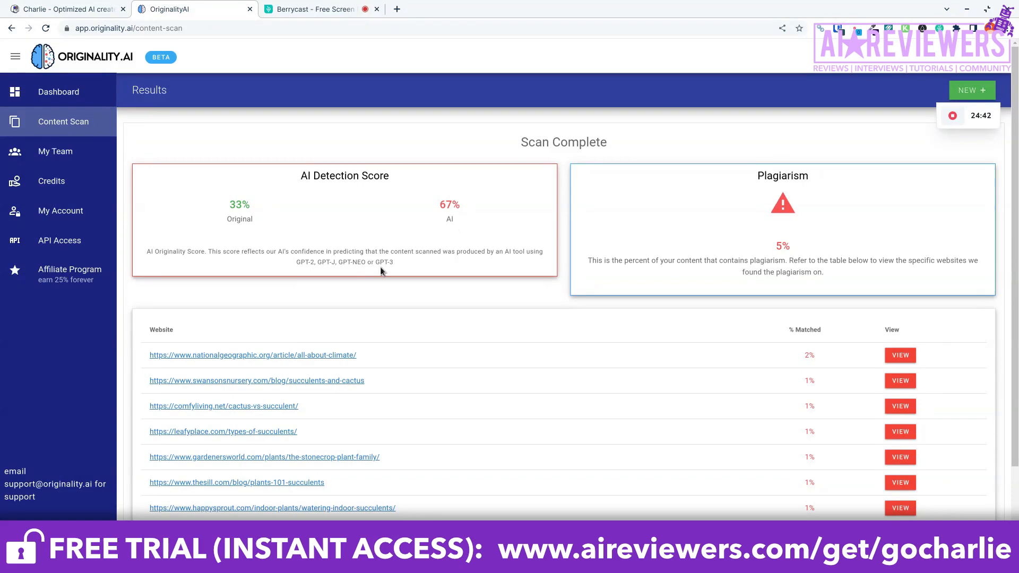
# Examine the scan results, including the AI detection score, the plagiarism percentage and the table of matched websites.
pyautogui.scroll(-2, 380, 269)
pyautogui.scroll(1, 380, 266)
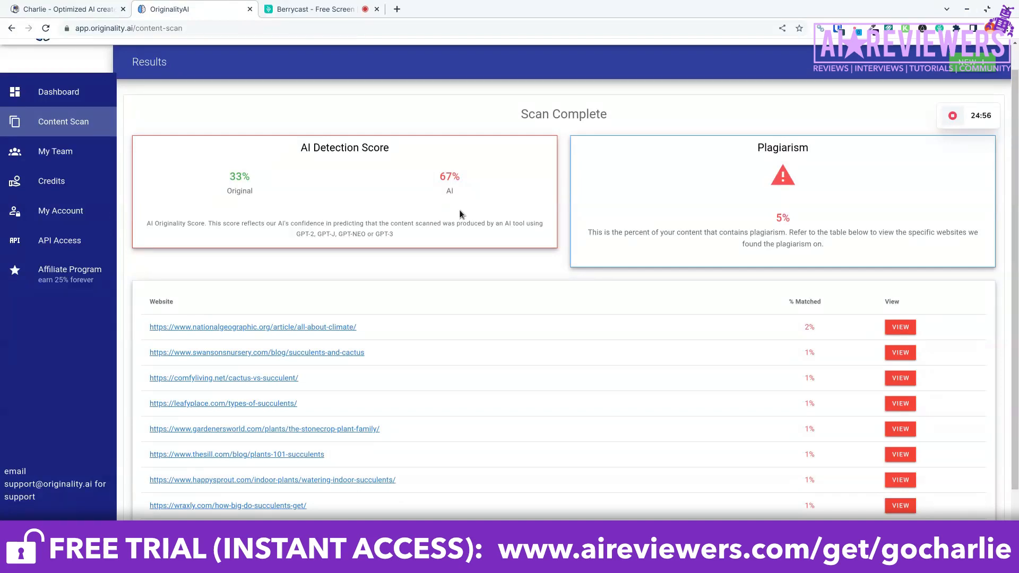
pyautogui.moveTo(786, 222); pyautogui.dragTo(783, 219)
pyautogui.click(756, 237)
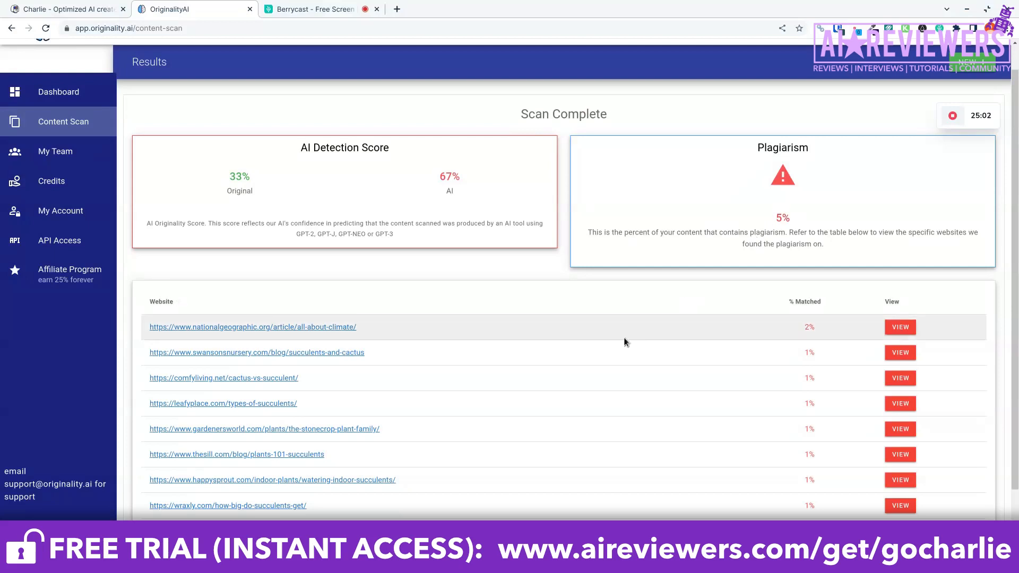
pyautogui.scroll(-1, 624, 339)
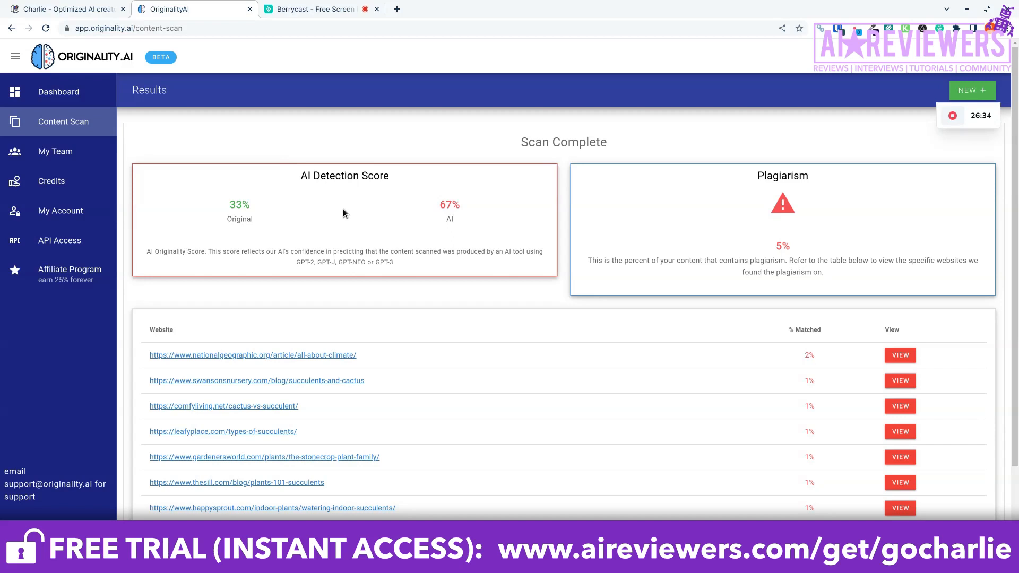
pyautogui.scroll(-1, 582, 268)
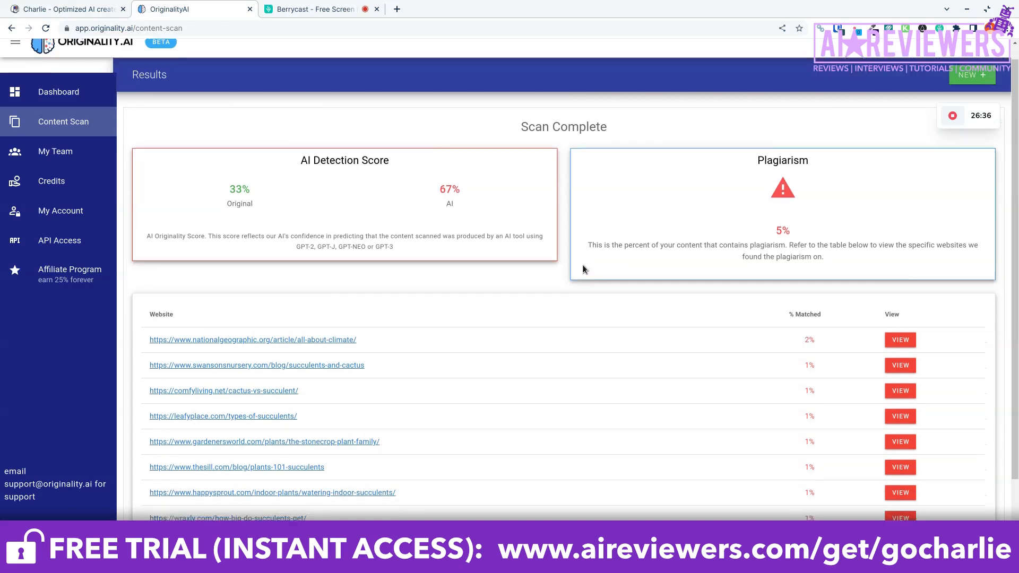
pyautogui.scroll(1, 583, 268)
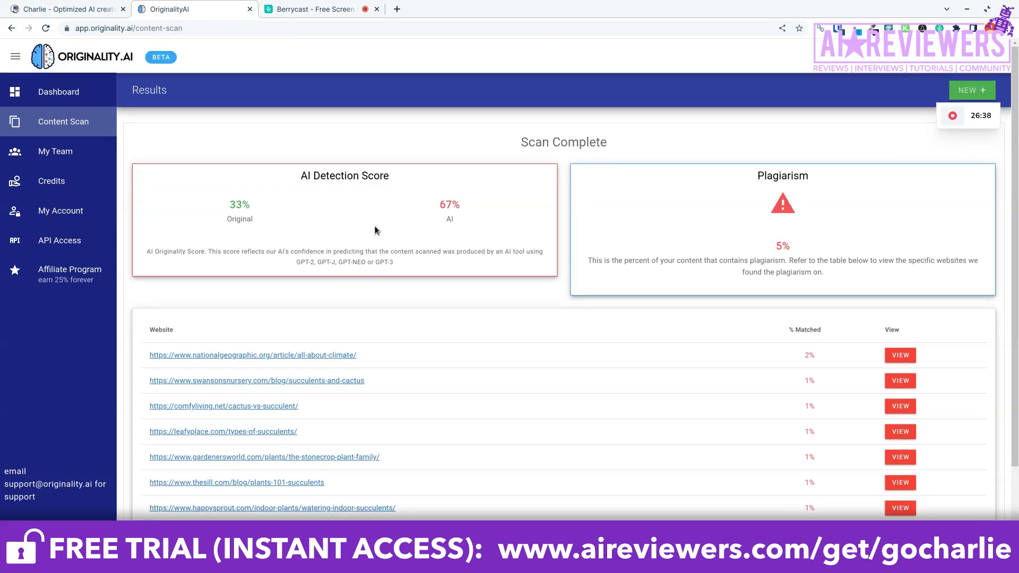